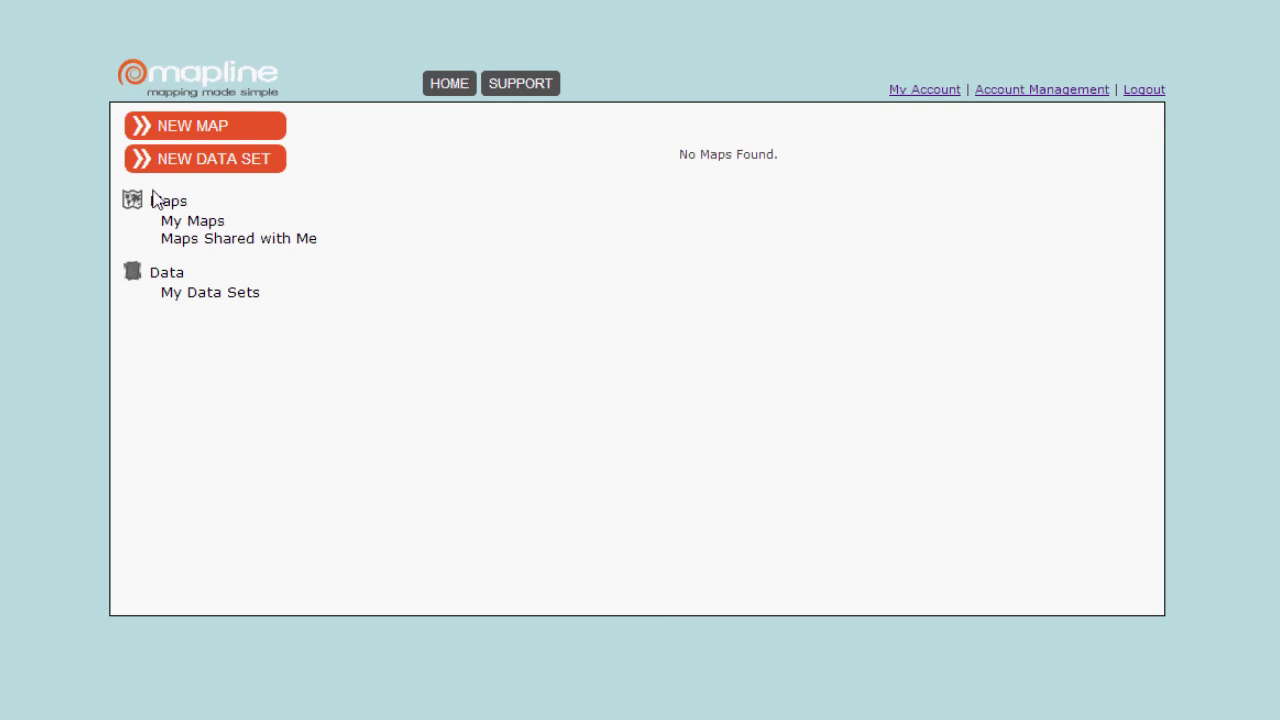
Step: From My Data Sets, create a new map named 'In N Outs'
{"action": "left_click", "coordinate": [180, 290]}
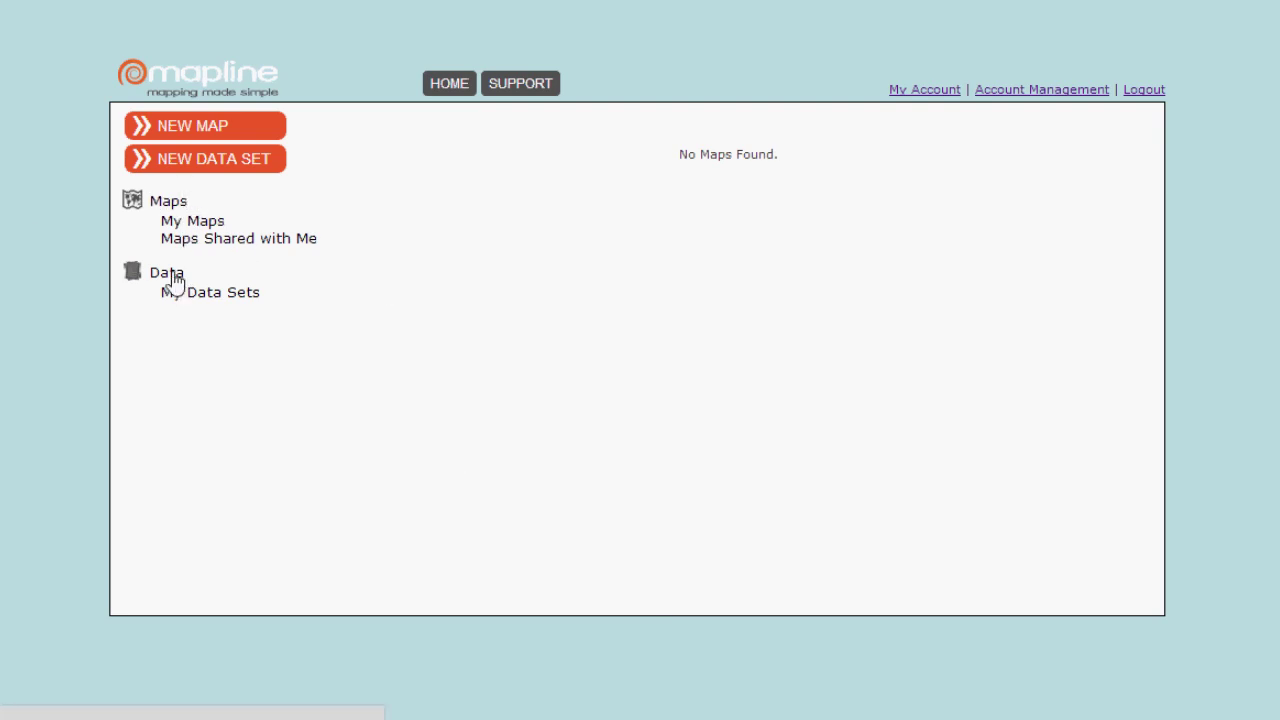
{"action": "left_click", "coordinate": [190, 136]}
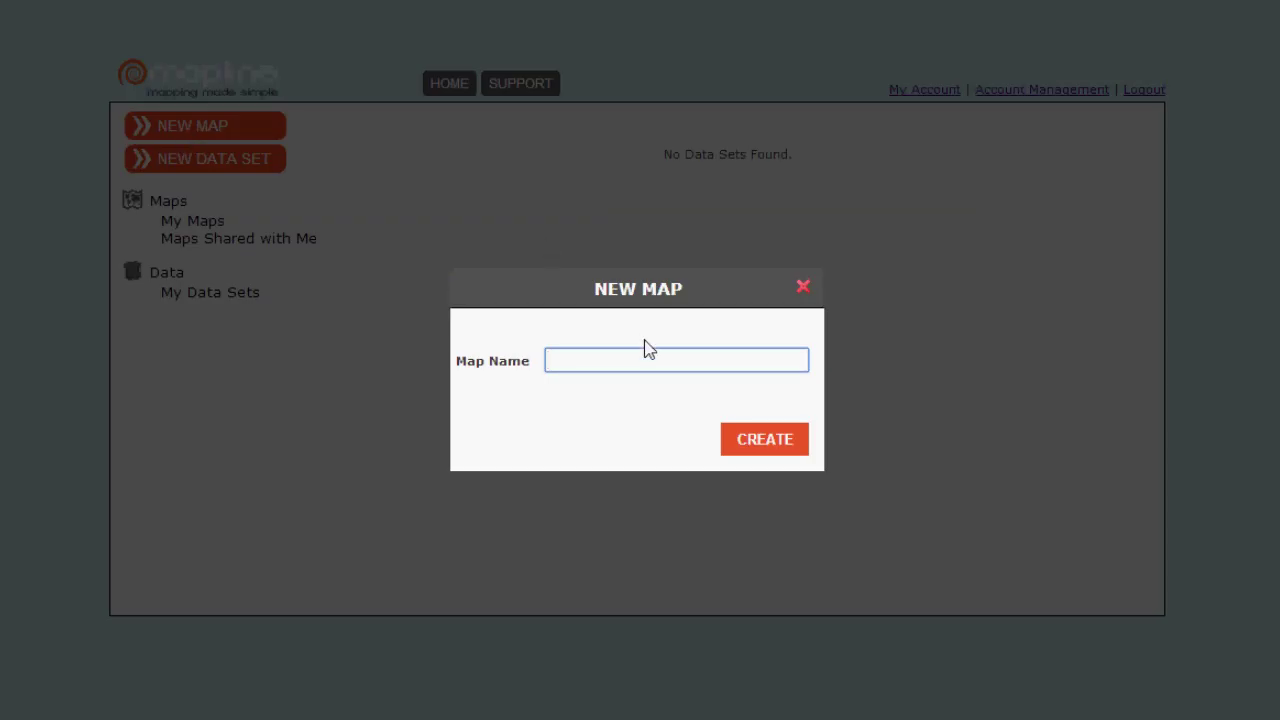
{"action": "type", "text": "In N Outs"}
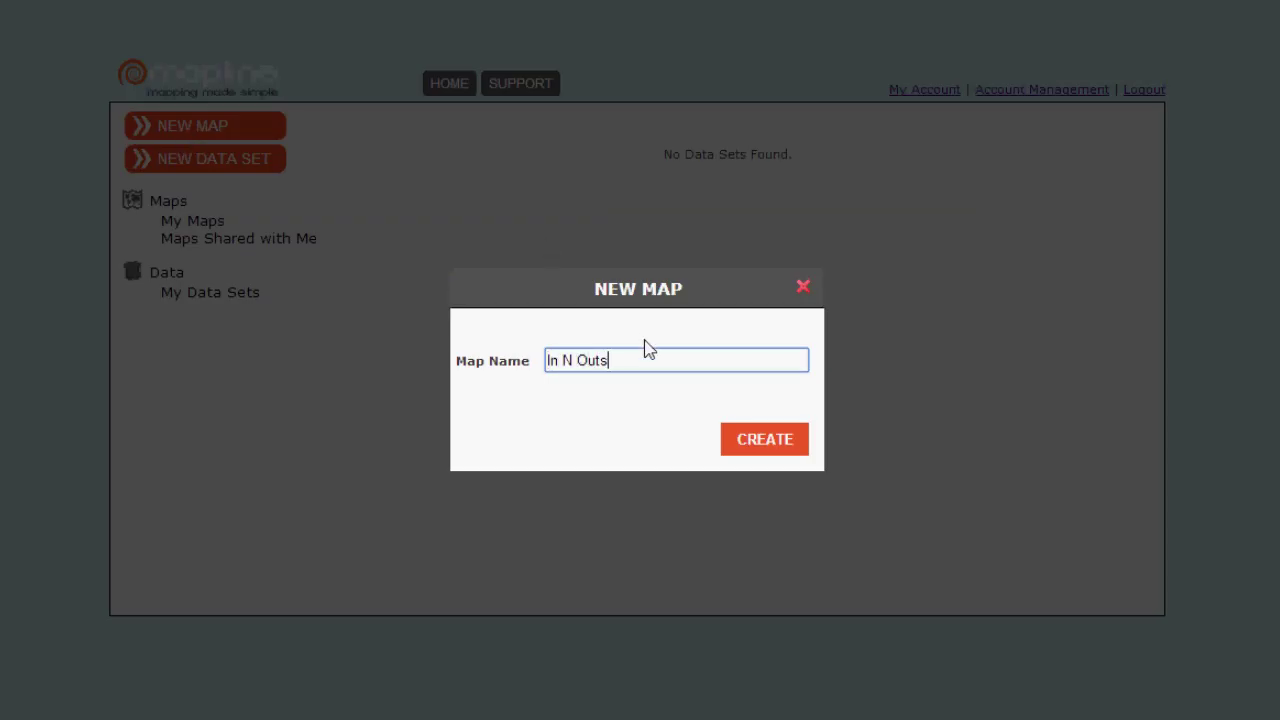
{"action": "left_click", "coordinate": [726, 439]}
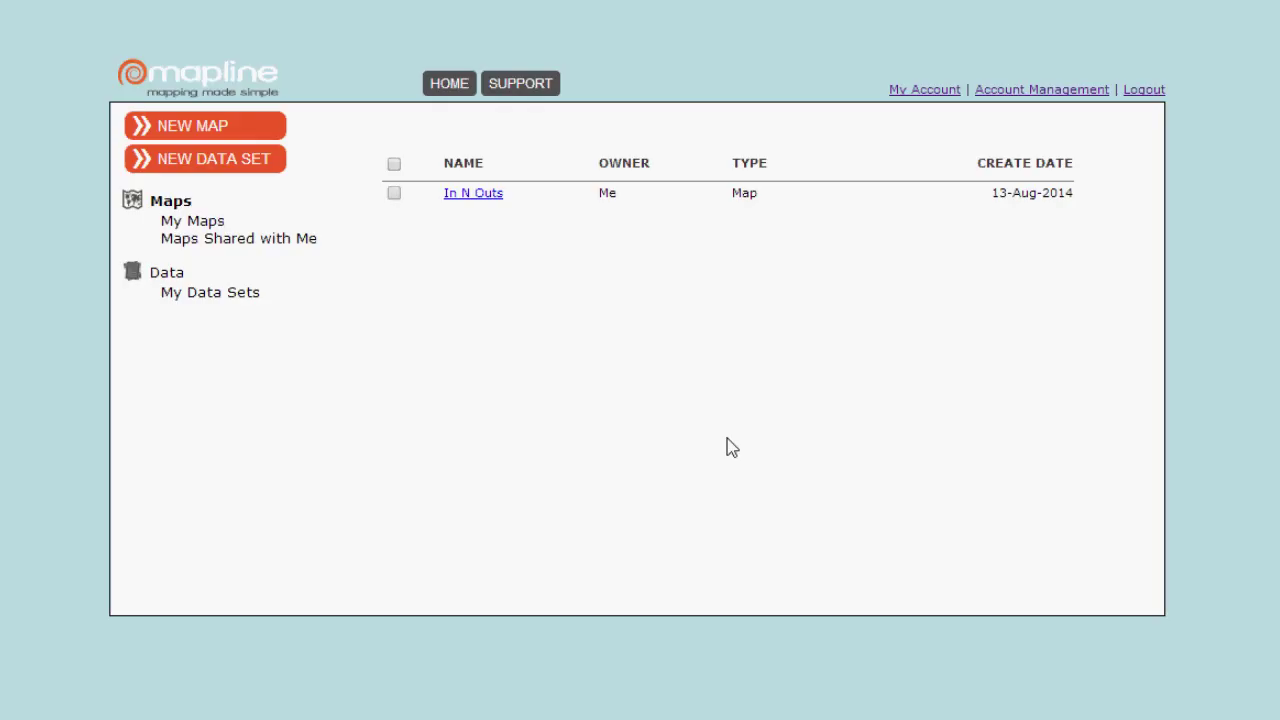
Step: In the In N Outs map, add spreadsheet data as a new data set named 'In N Out Stores'
{"action": "left_click", "coordinate": [481, 196]}
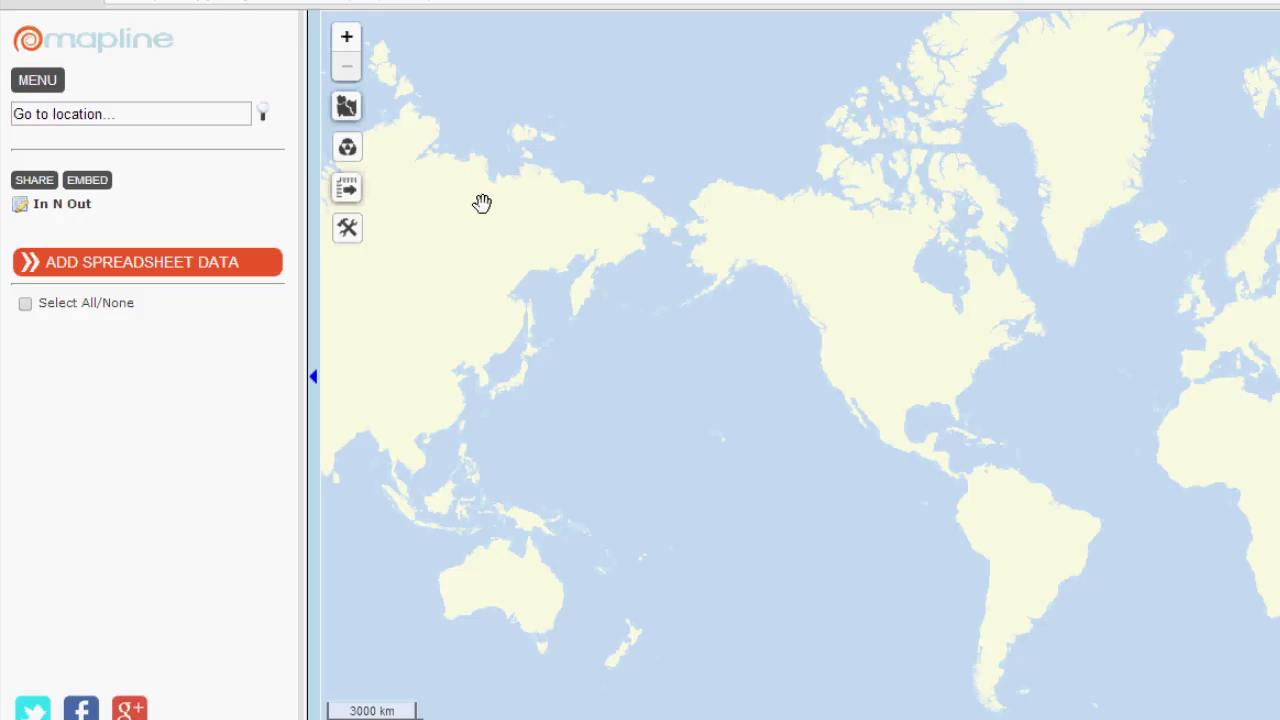
{"action": "left_click", "coordinate": [230, 268]}
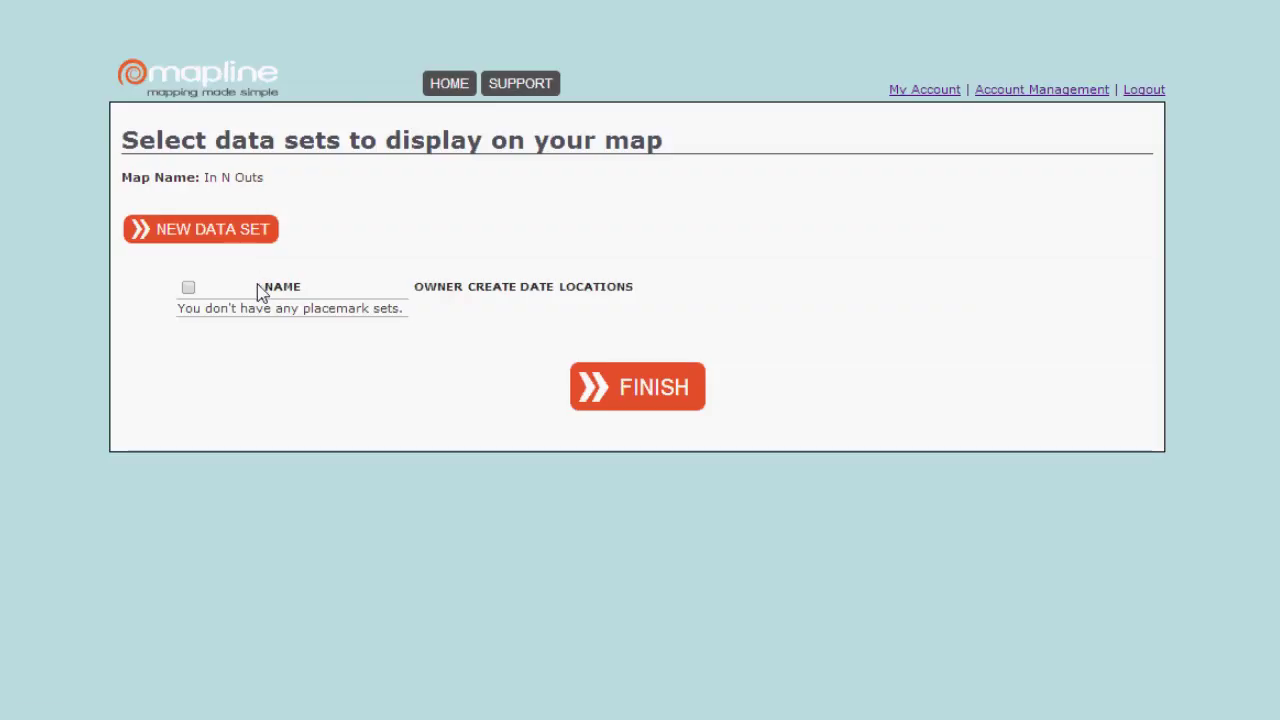
{"action": "left_click", "coordinate": [237, 231]}
{"action": "type", "text": "In N Out Stores"}
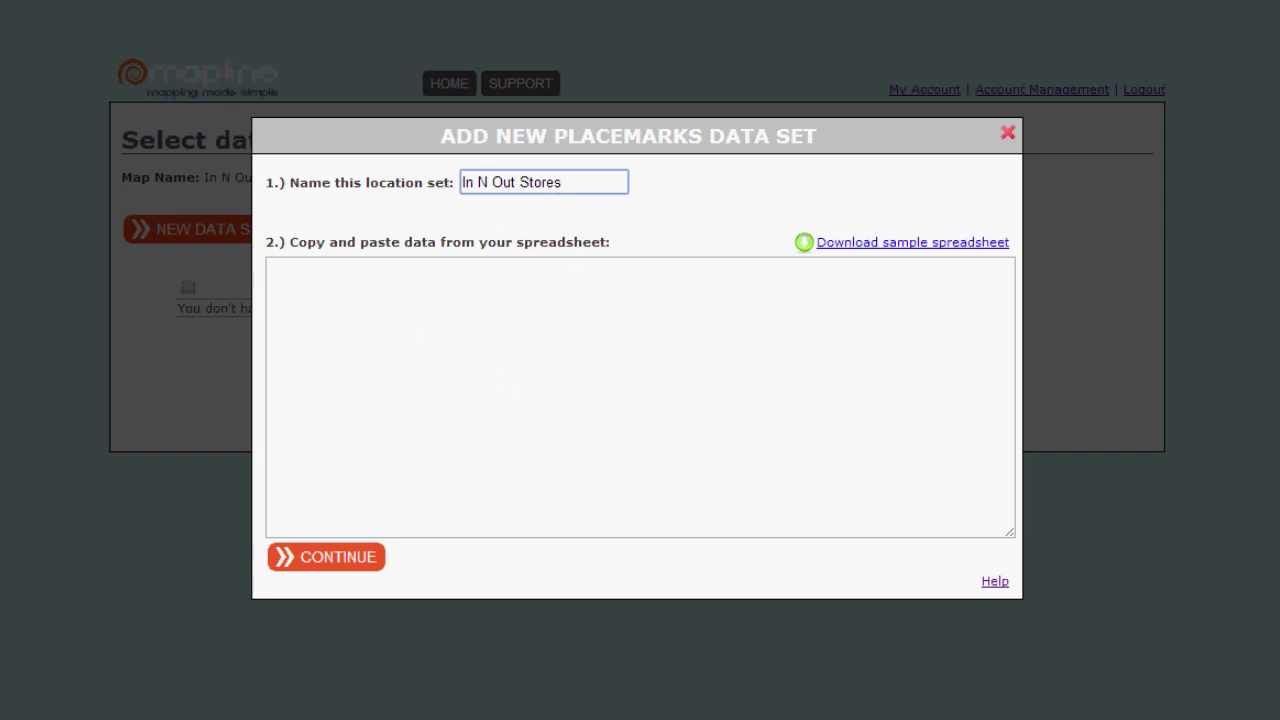
Step: Copy the Arizona store table, cells A1:G24, in Excel
{"action": "key", "text": "alt+Tab"}
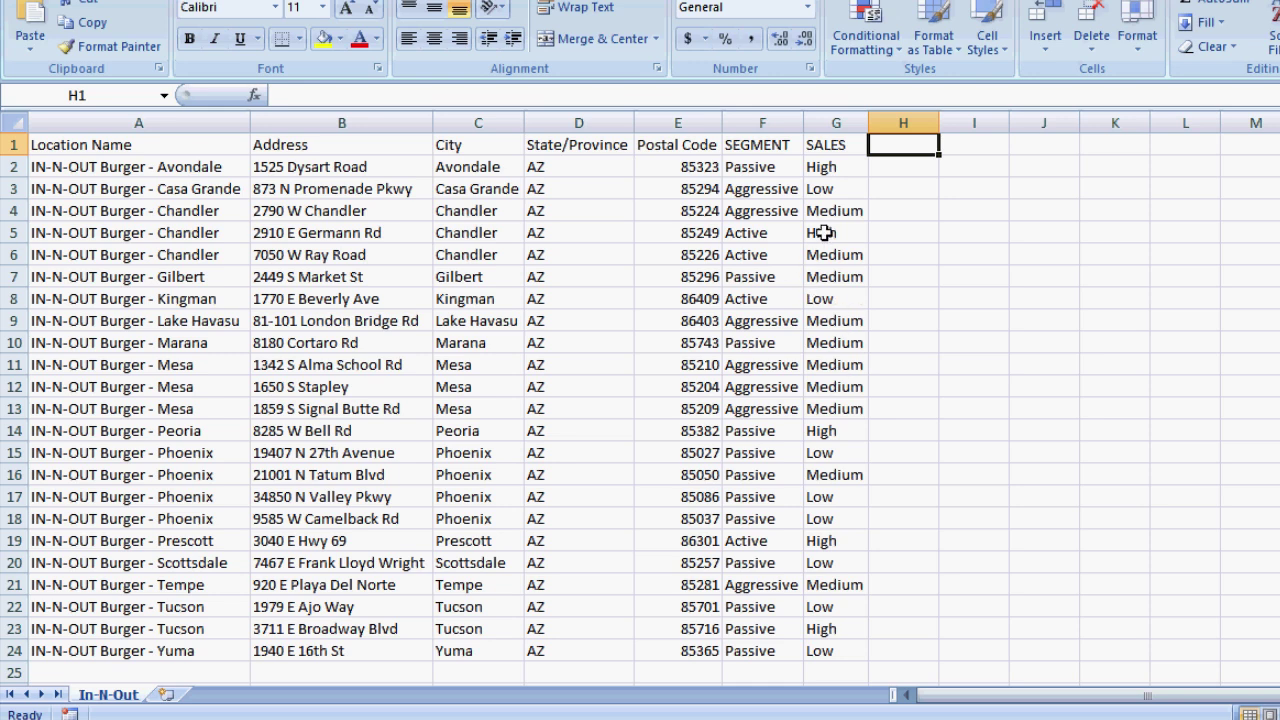
{"action": "left_click_drag", "start_coordinate": [95, 145], "coordinate": [831, 648]}
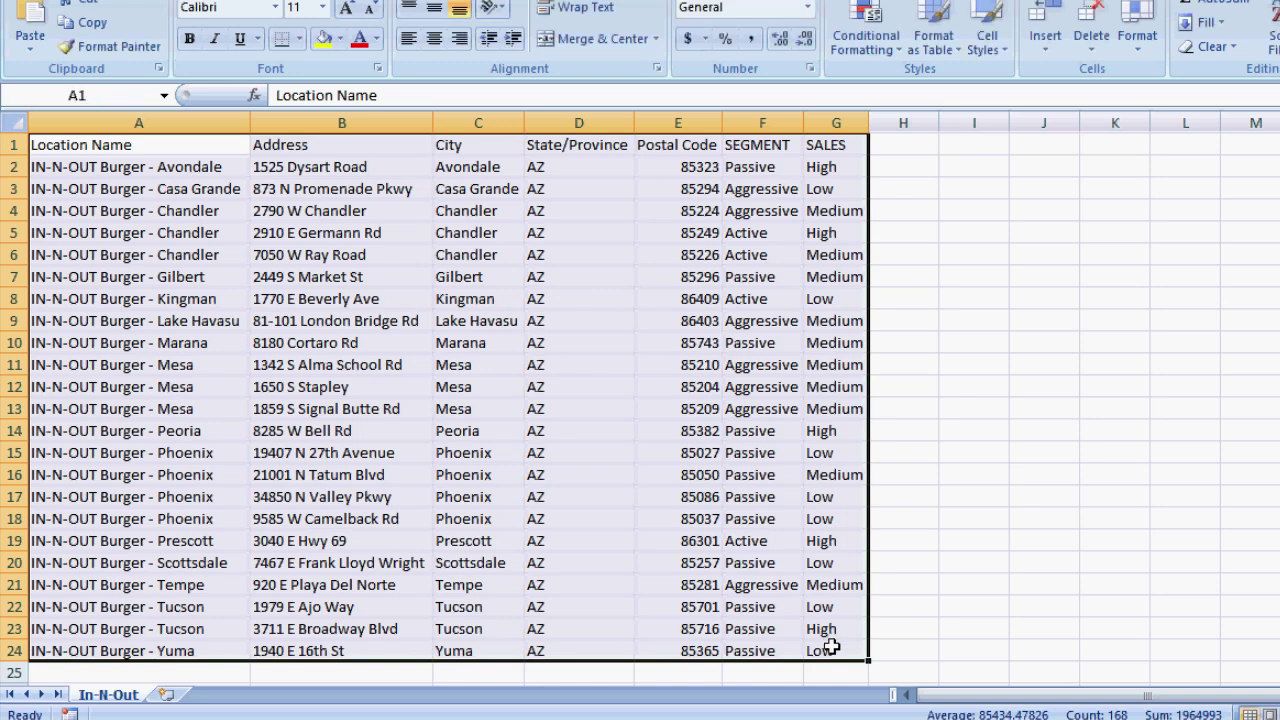
{"action": "key", "text": "ctrl+c"}
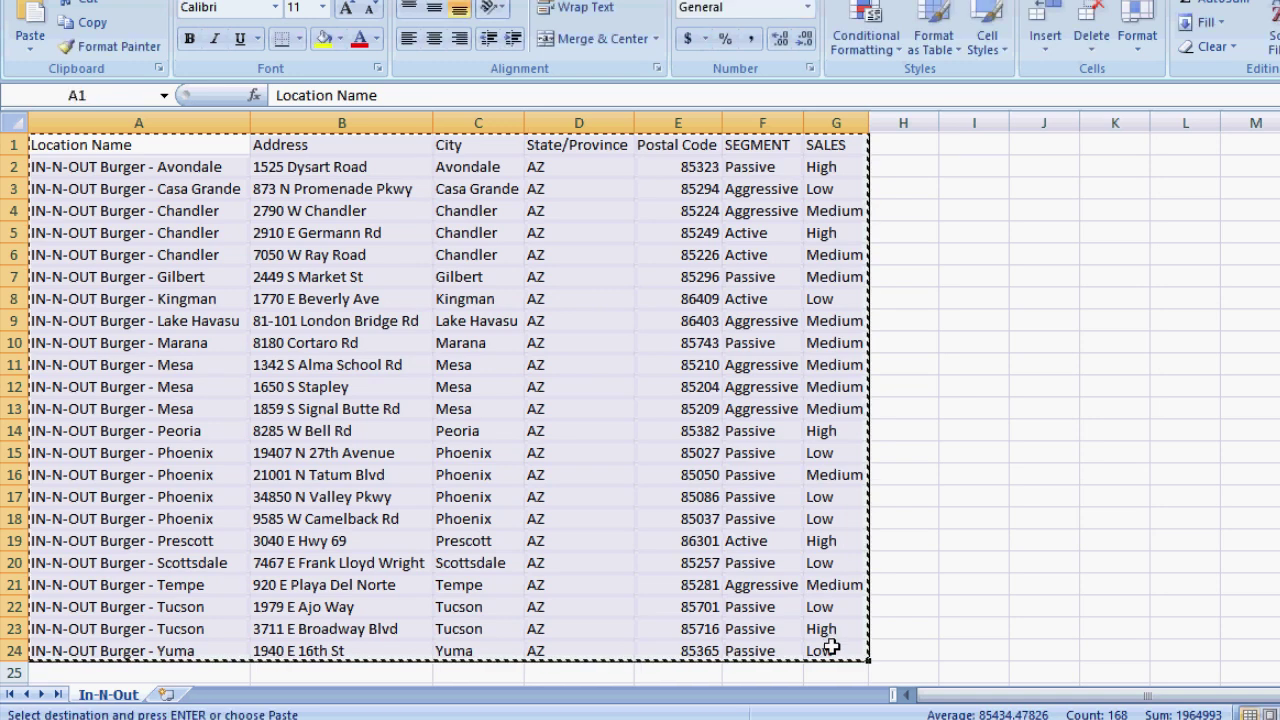
{"action": "right_click", "coordinate": [330, 347]}
{"action": "left_click", "coordinate": [405, 389]}
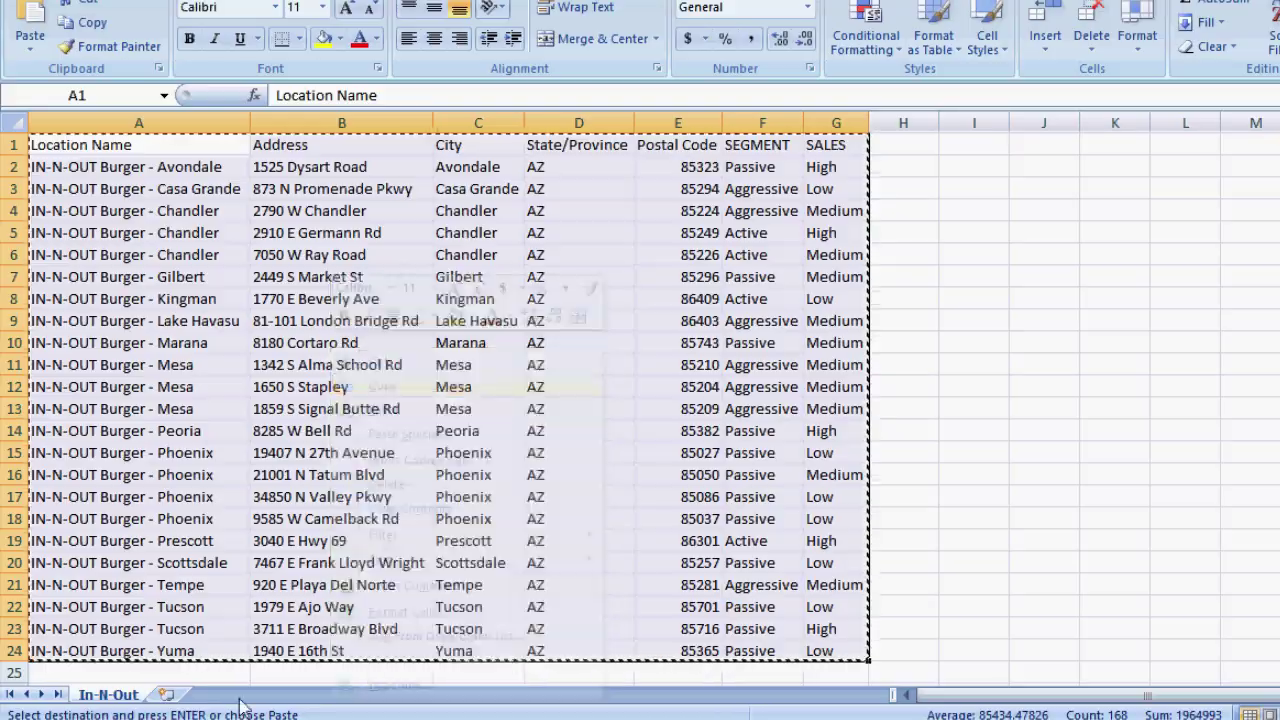
Step: Paste the store rows into the Mapline data box, continue, and tick the In N Out Stores data set
{"action": "key", "text": "alt+Tab"}
{"action": "left_click", "coordinate": [449, 329]}
{"action": "key", "text": "ctrl+v"}
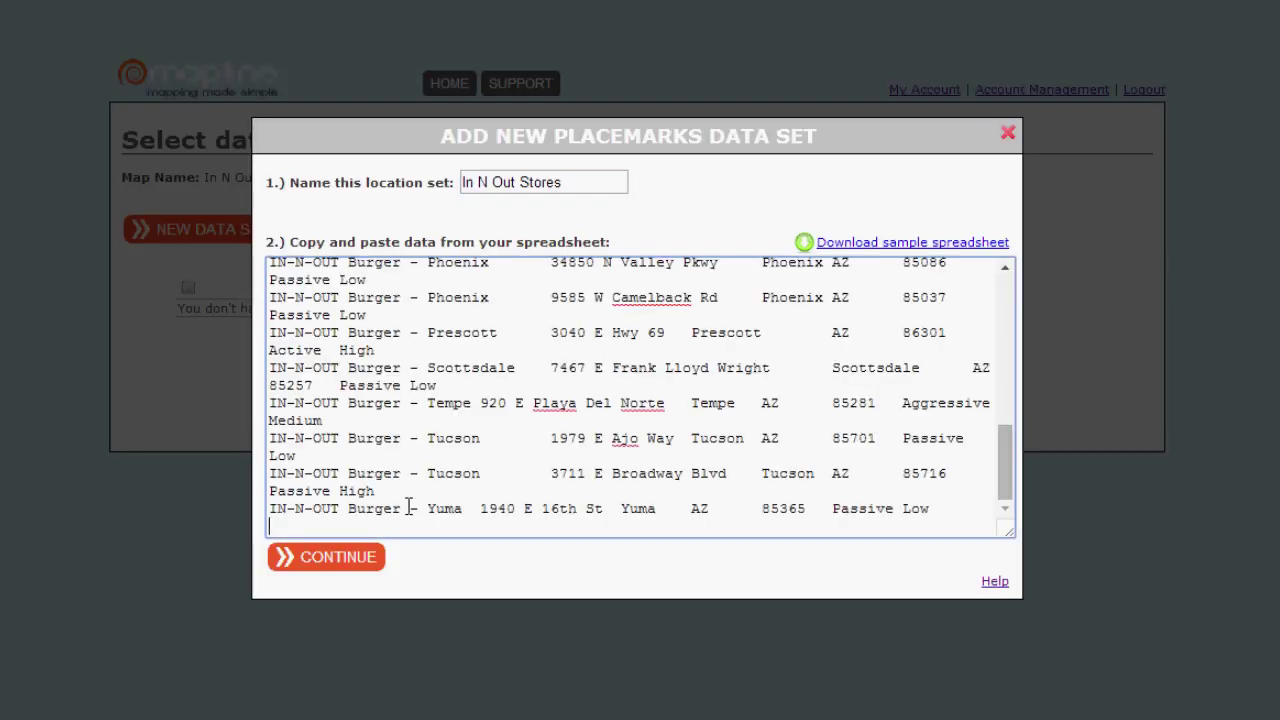
{"action": "left_click", "coordinate": [340, 557]}
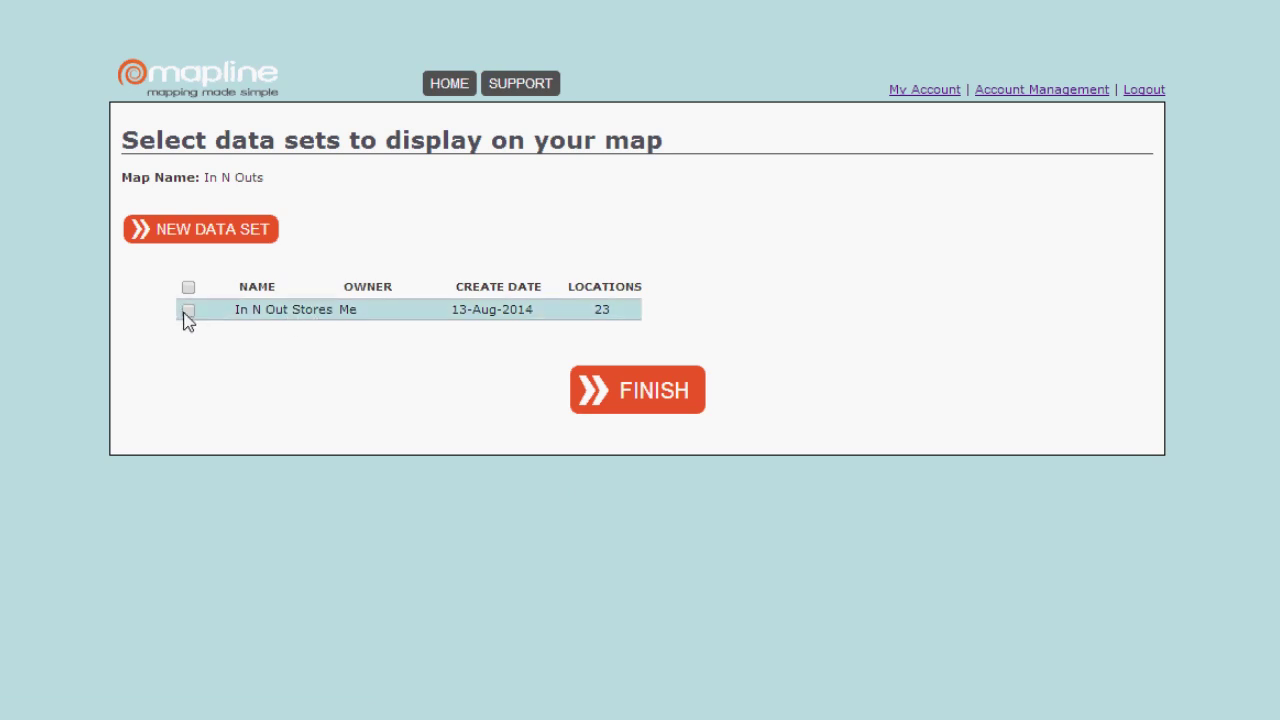
{"action": "left_click", "coordinate": [188, 311]}
Step: Finish the import and zoom the map into Arizona
{"action": "left_click", "coordinate": [609, 386]}
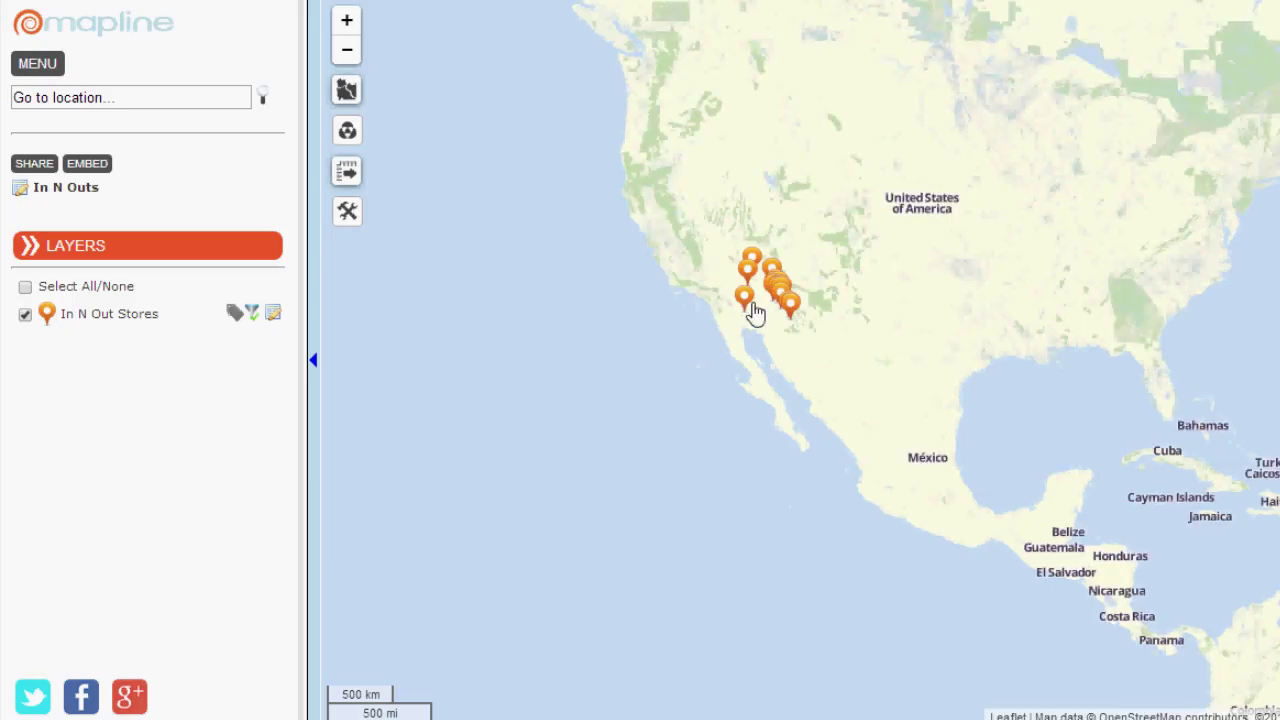
{"action": "scroll", "coordinate": [791, 243], "scroll_direction": "up", "scroll_amount": 1}
{"action": "scroll", "coordinate": [694, 349], "scroll_direction": "up", "scroll_amount": 1}
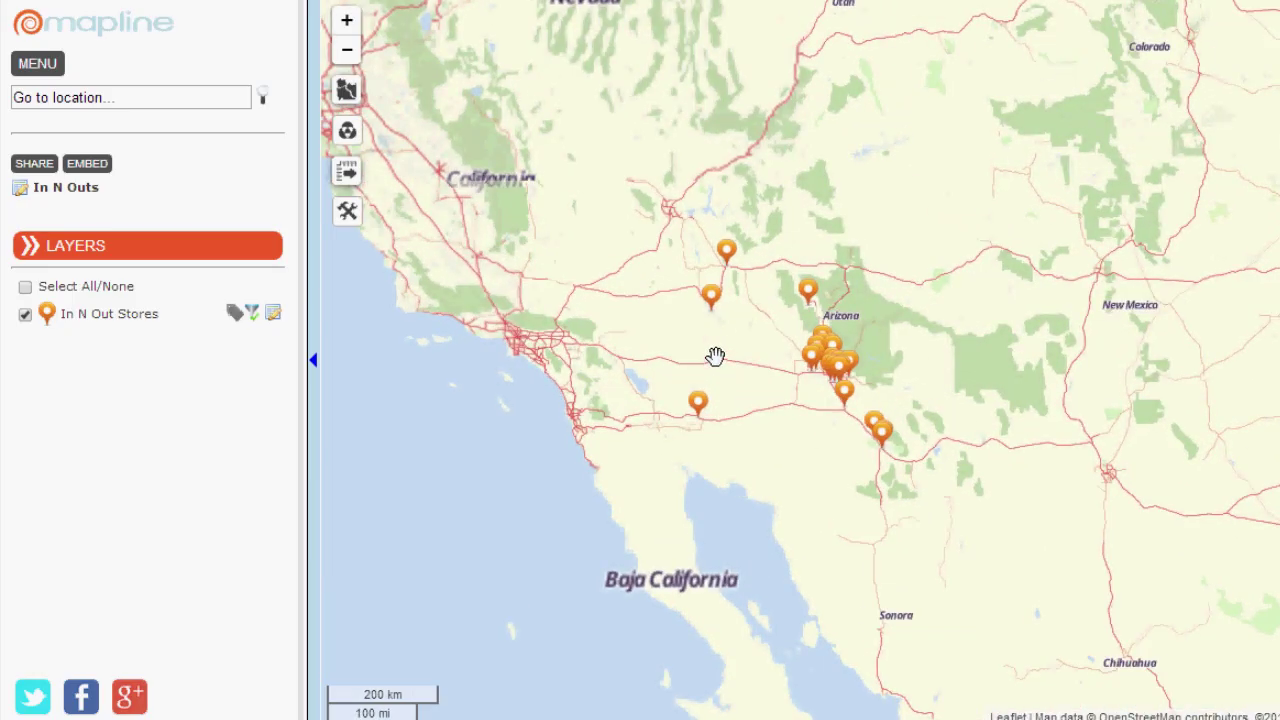
{"action": "left_click", "coordinate": [135, 102]}
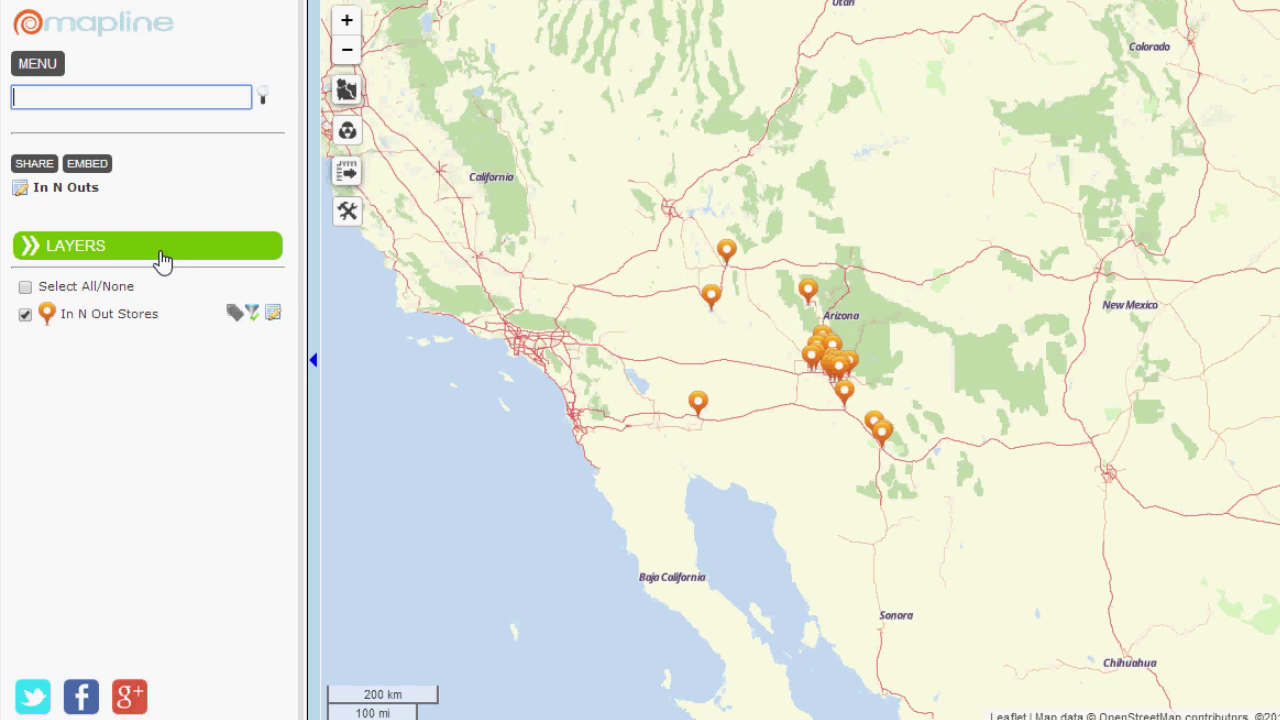
Step: Turn the In N Out Stores layer off and back on to show store name labels
{"action": "left_click", "coordinate": [43, 317]}
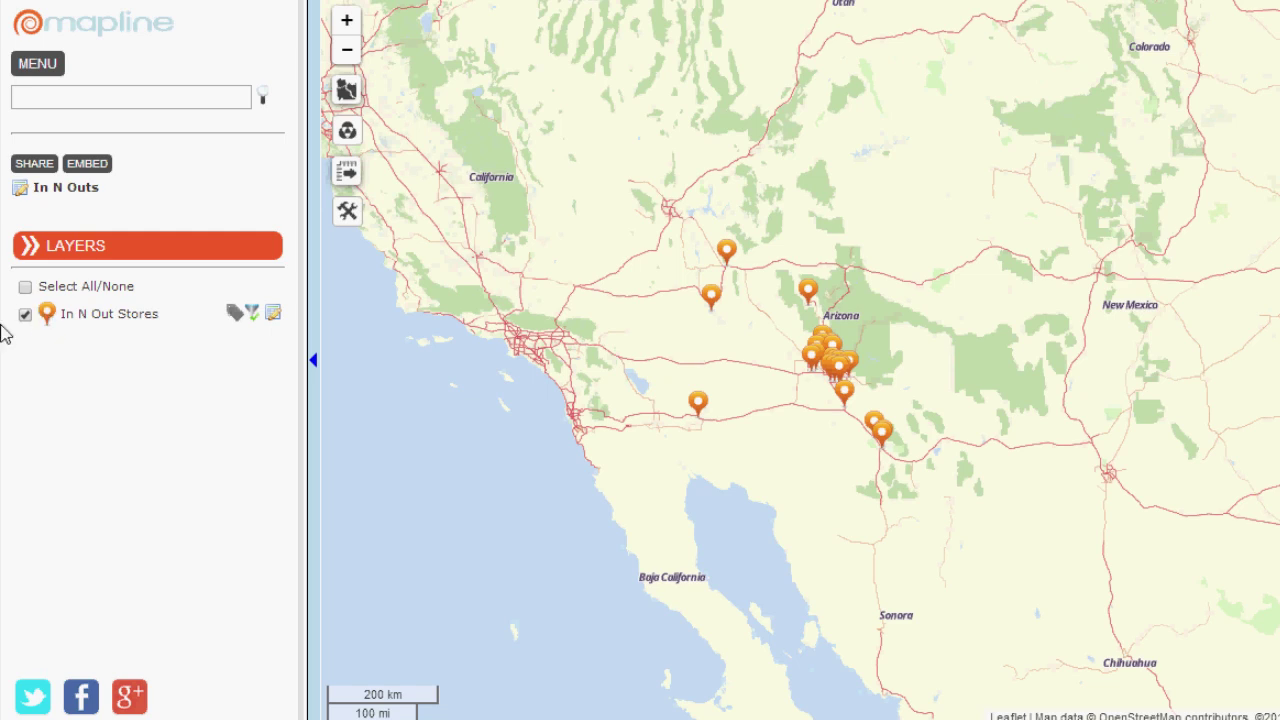
{"action": "left_click", "coordinate": [26, 316]}
{"action": "left_click", "coordinate": [26, 316]}
Step: Hide the store name labels and open the In N Out Stores filter list
{"action": "left_click", "coordinate": [232, 320]}
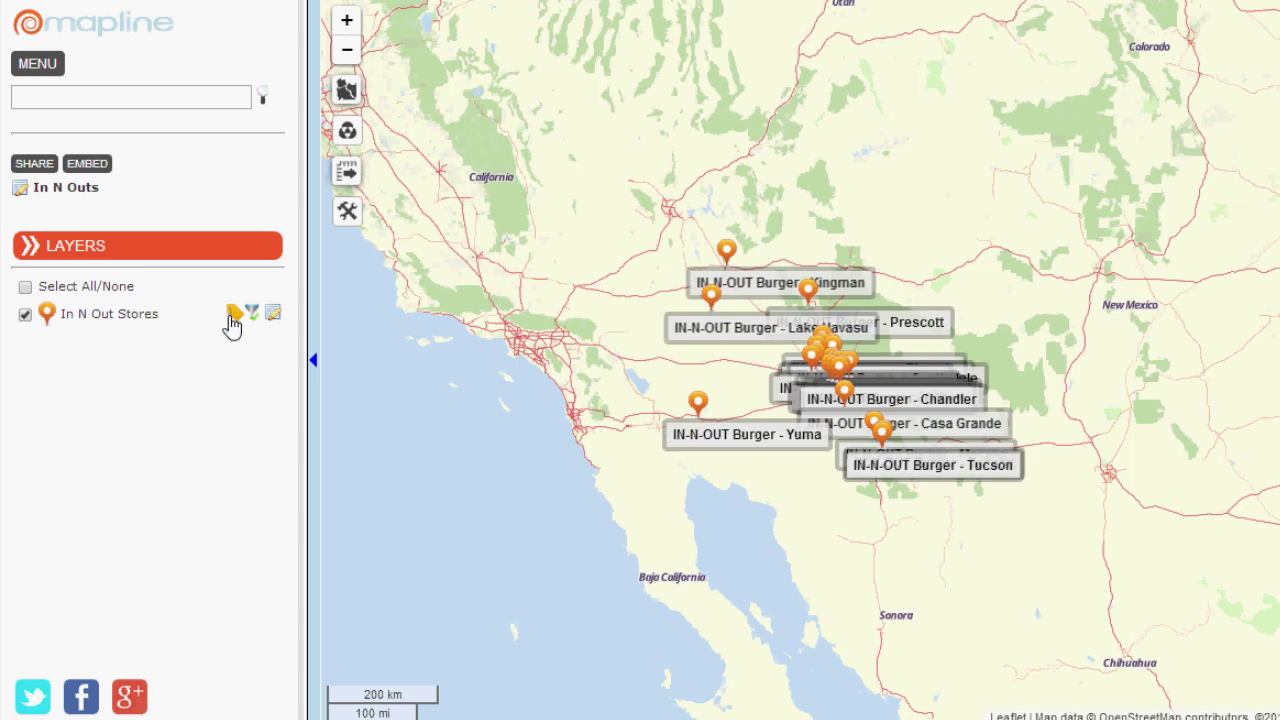
{"action": "left_click", "coordinate": [232, 320]}
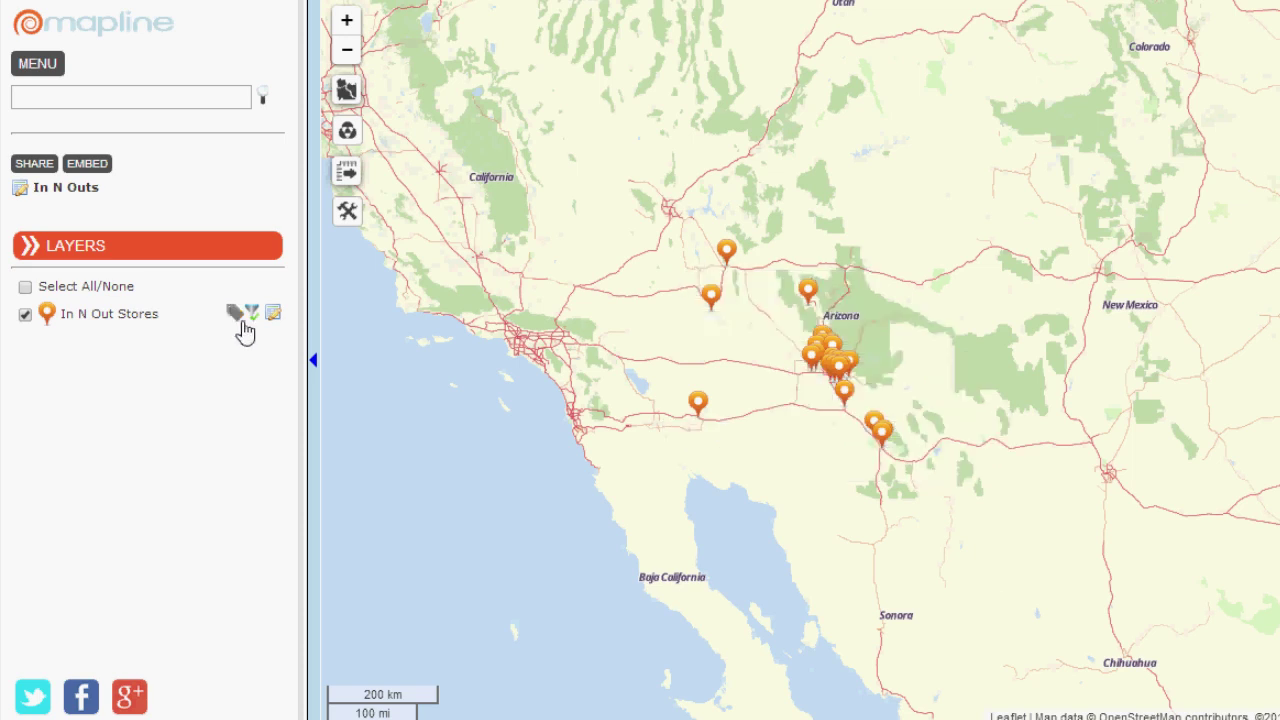
{"action": "left_click", "coordinate": [251, 316]}
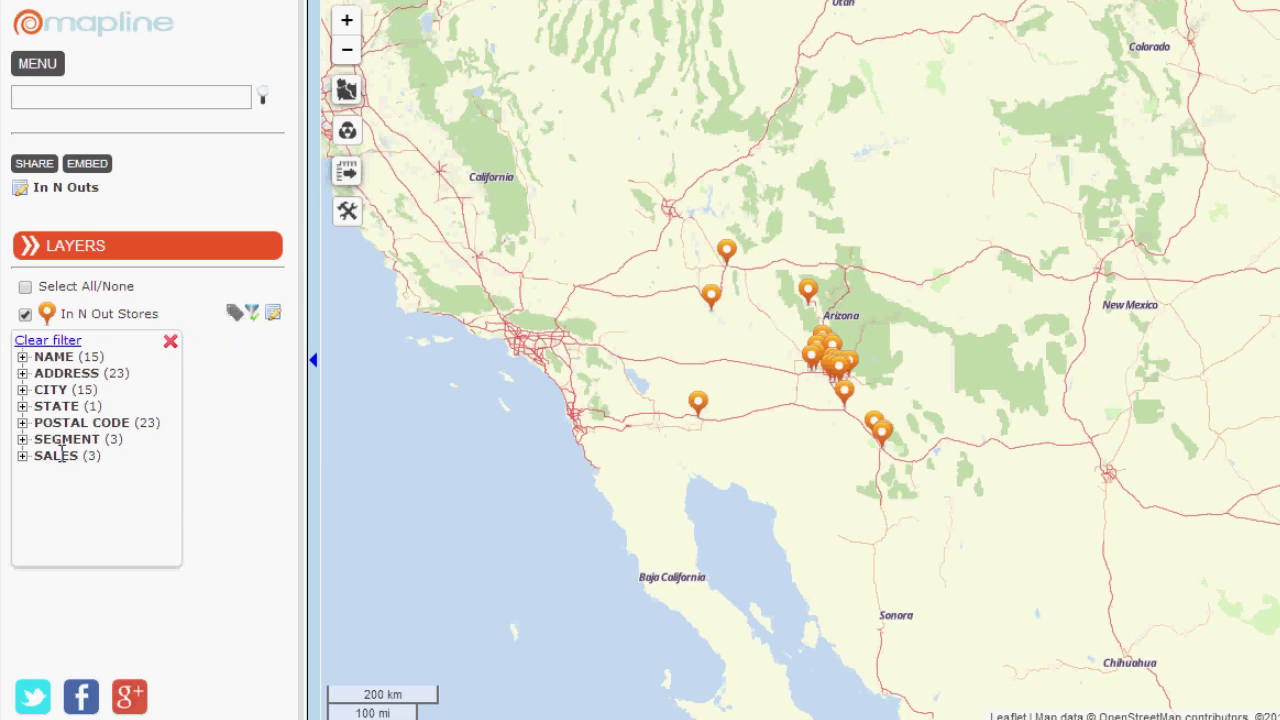
Step: Keep only PASSIVE segment stores by unticking AGGRESSIVE and ACTIVE
{"action": "left_click", "coordinate": [22, 439]}
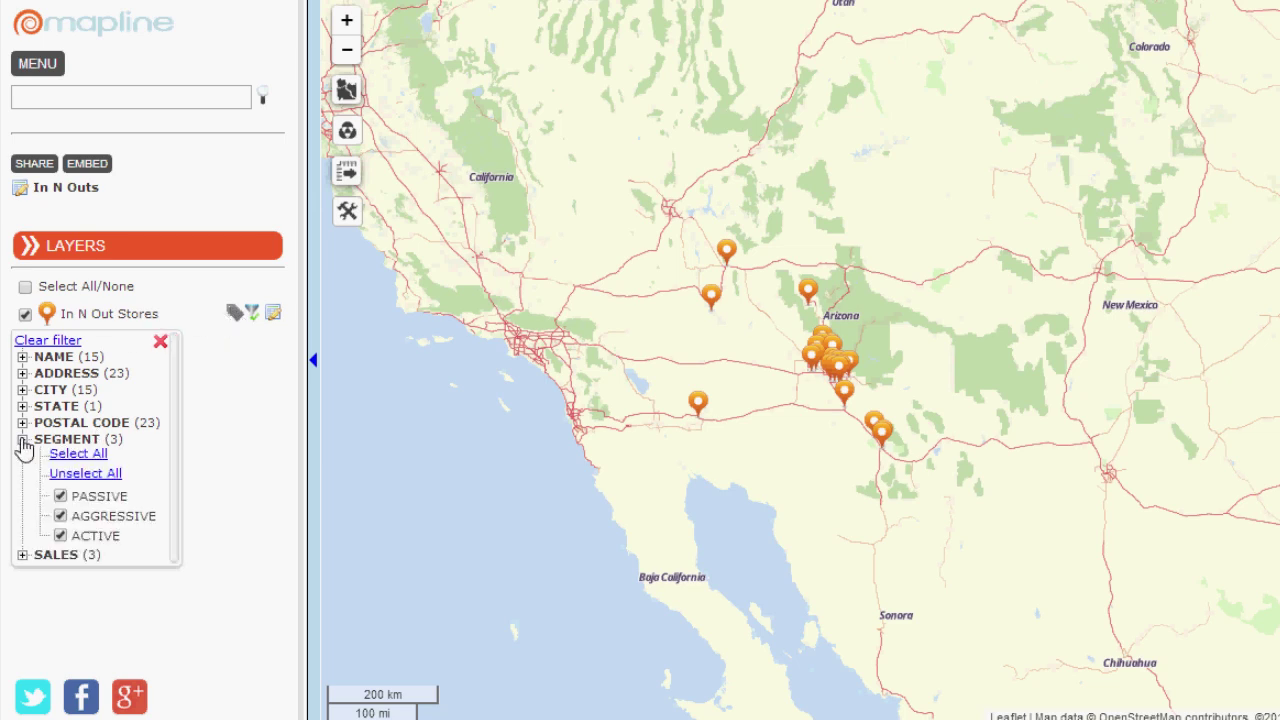
{"action": "left_click", "coordinate": [60, 515]}
{"action": "left_click", "coordinate": [60, 535]}
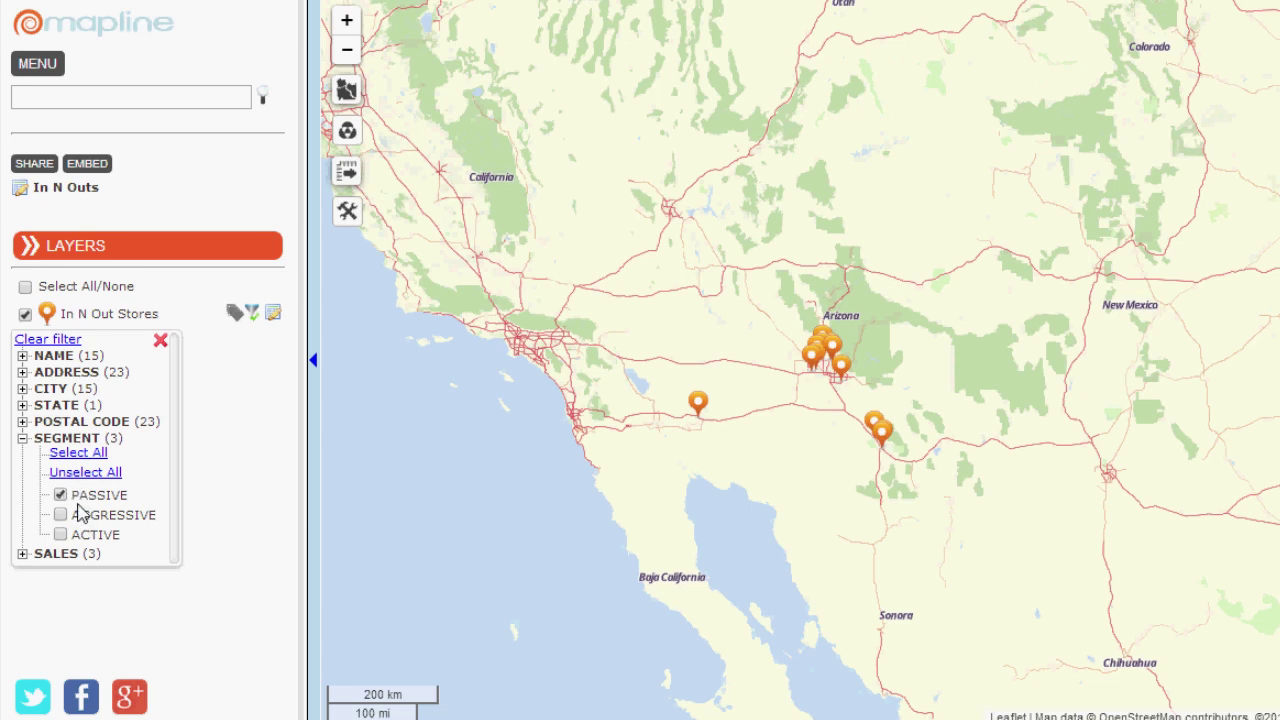
Step: Keep only HIGH sales stores by unticking MEDIUM and LOW, then view the Tucson store's details
{"action": "left_click", "coordinate": [23, 553]}
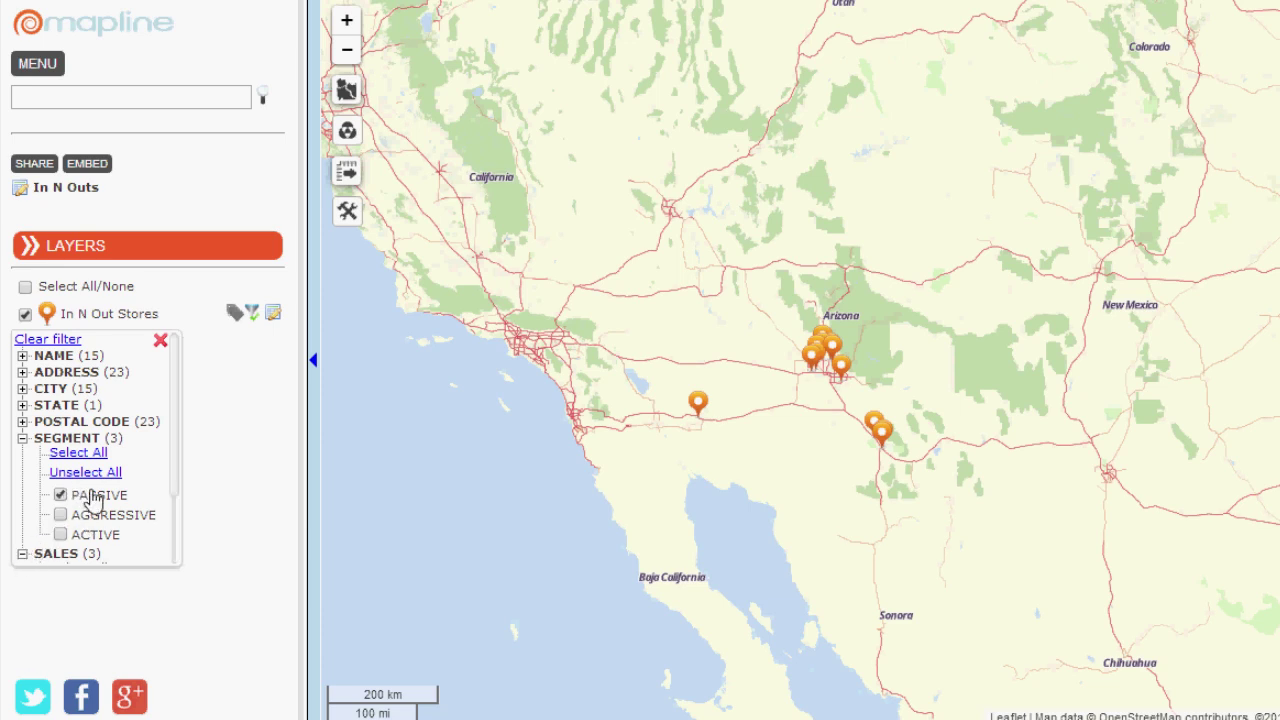
{"action": "left_click", "coordinate": [60, 554]}
{"action": "left_click", "coordinate": [60, 534]}
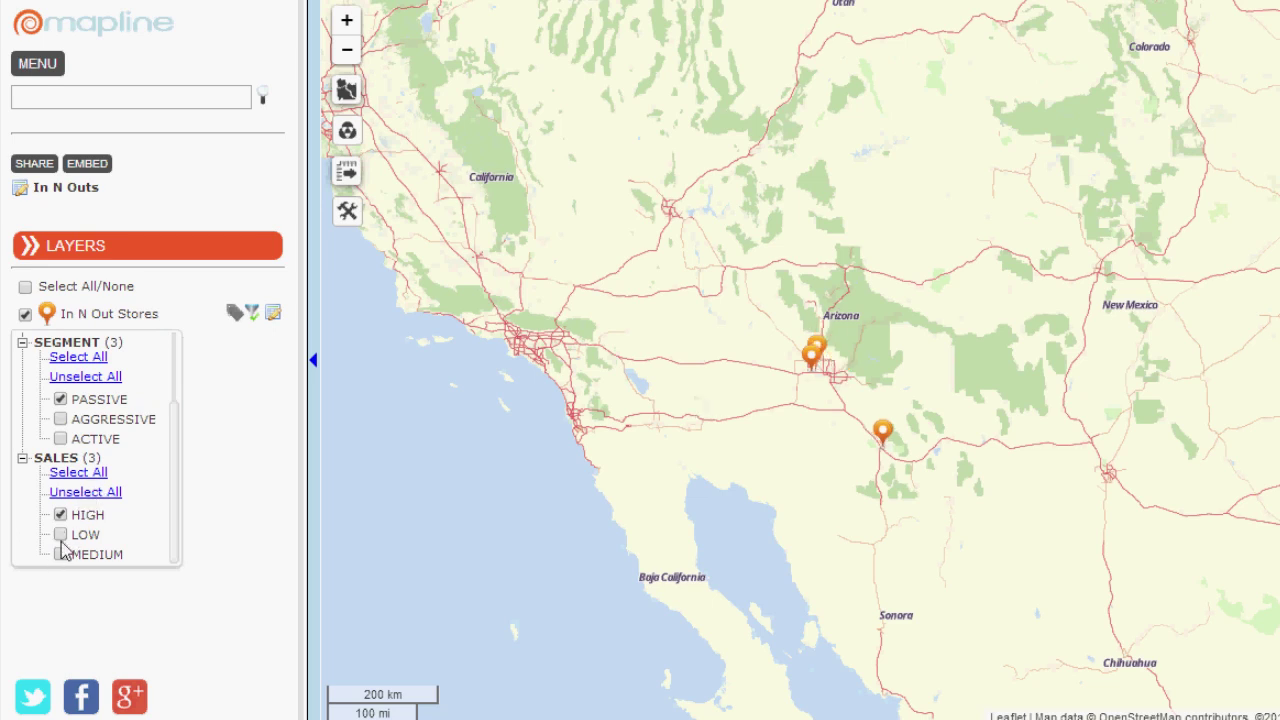
{"action": "left_click", "coordinate": [884, 434]}
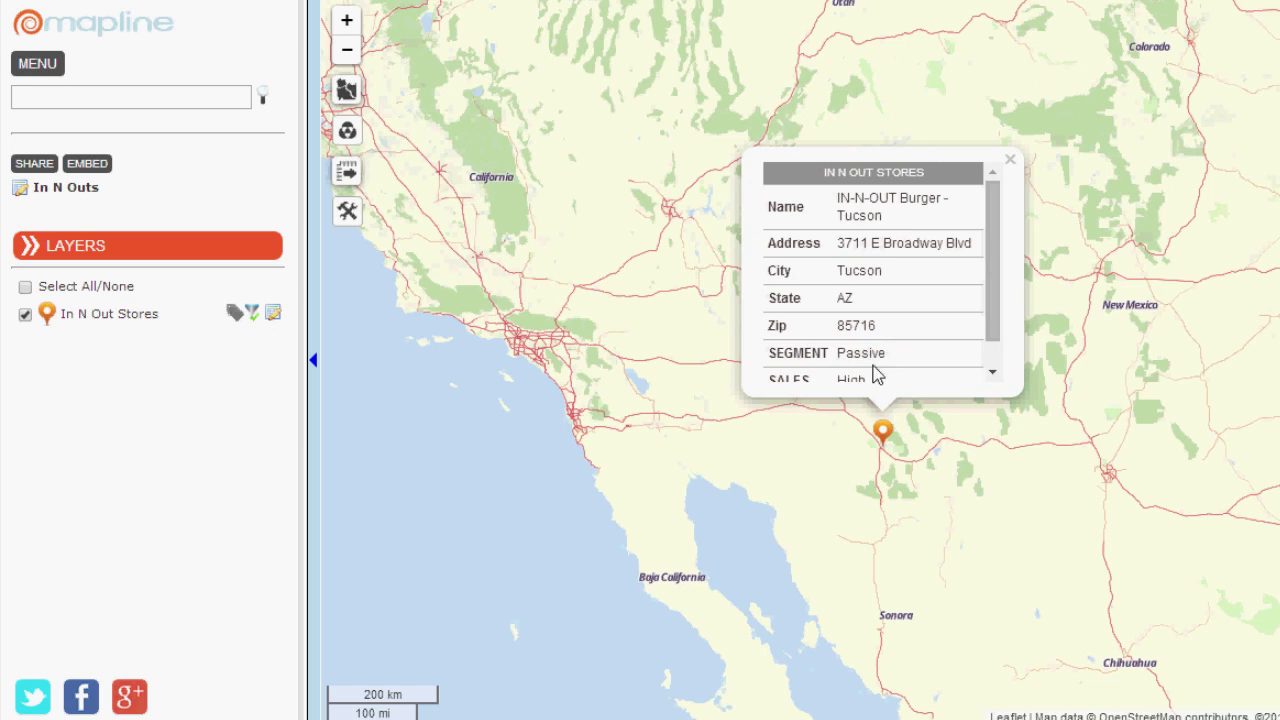
Step: Close the Tucson store popup and zoom the map out to North America
{"action": "left_click", "coordinate": [1008, 162]}
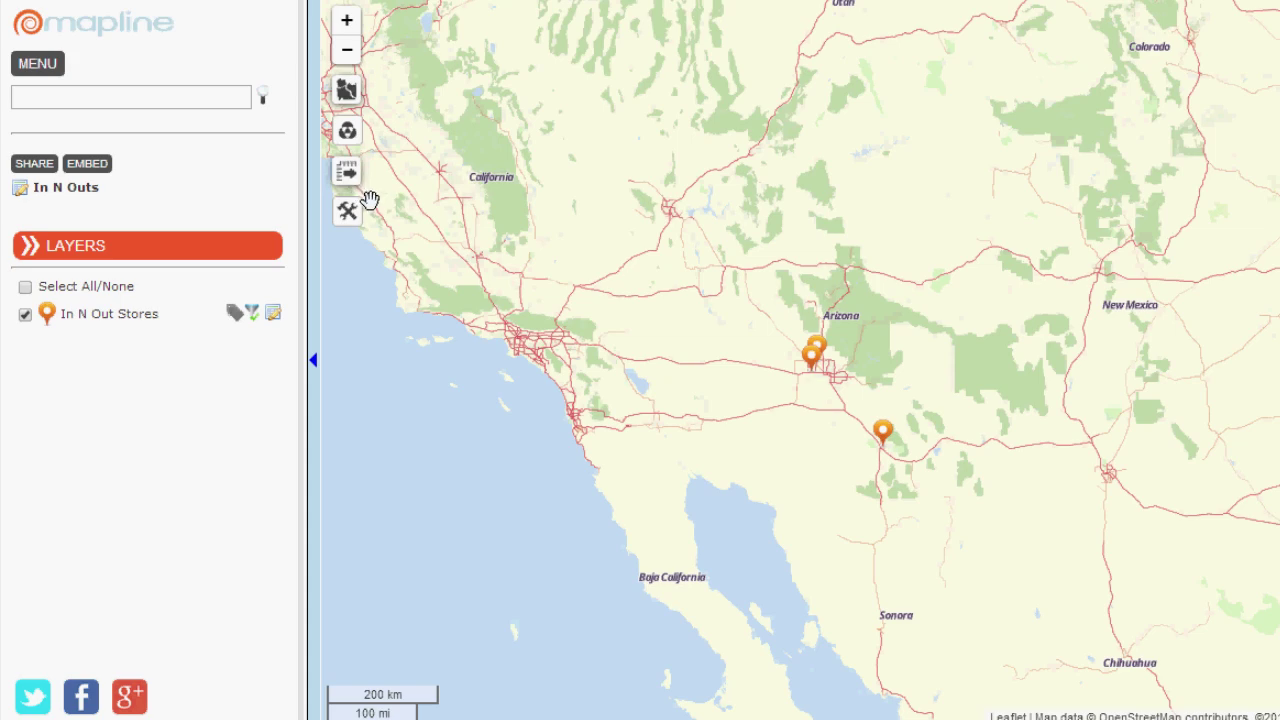
{"action": "scroll", "coordinate": [632, 354], "scroll_direction": "down", "scroll_amount": 1}
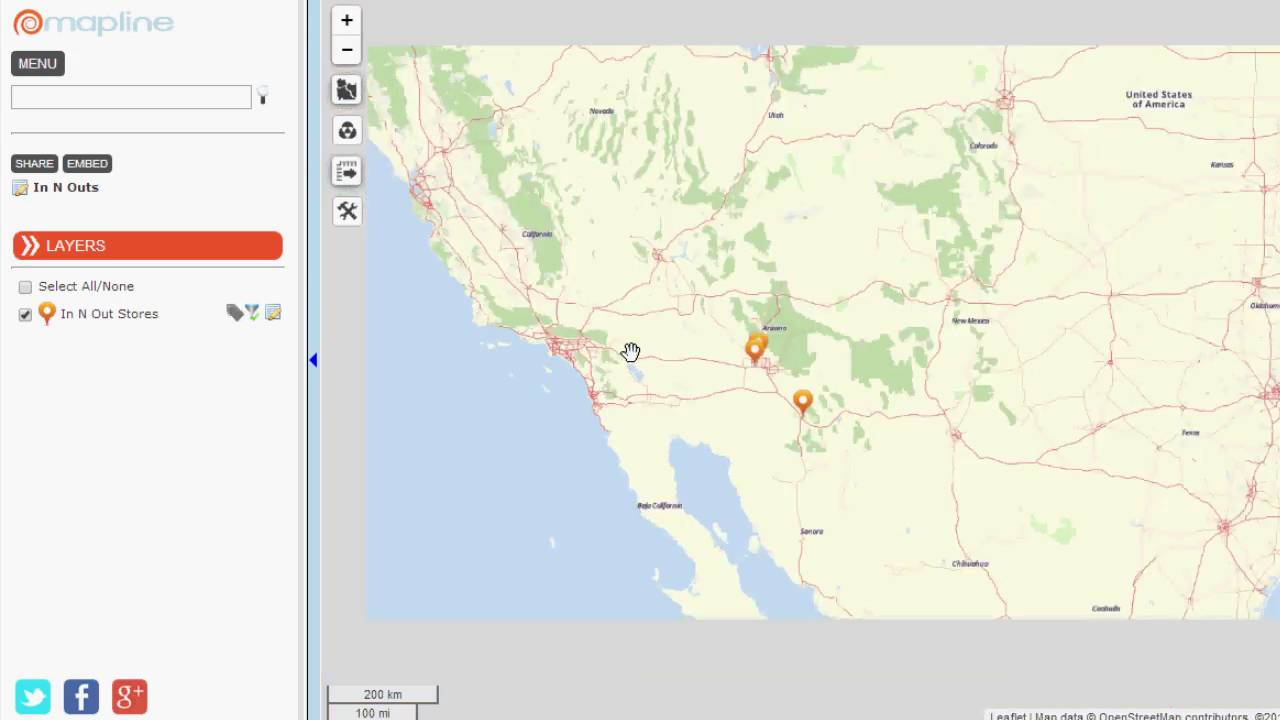
{"action": "scroll", "coordinate": [621, 345], "scroll_direction": "down", "scroll_amount": 1}
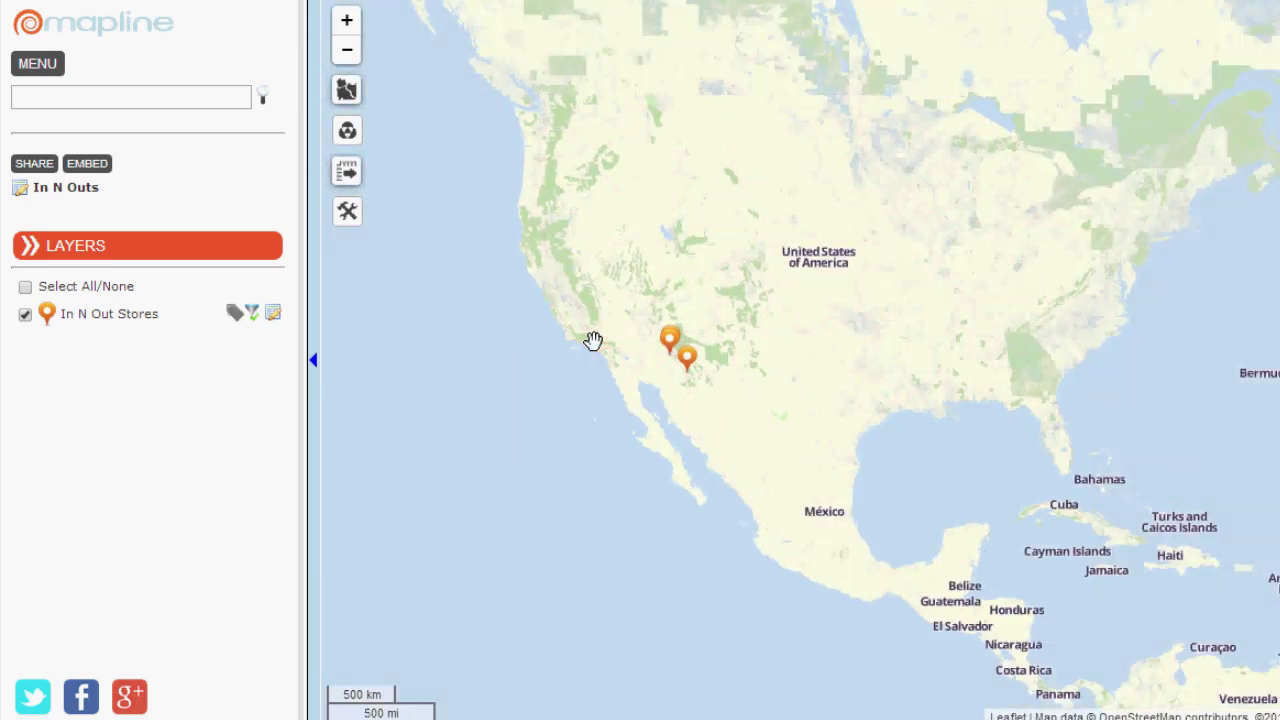